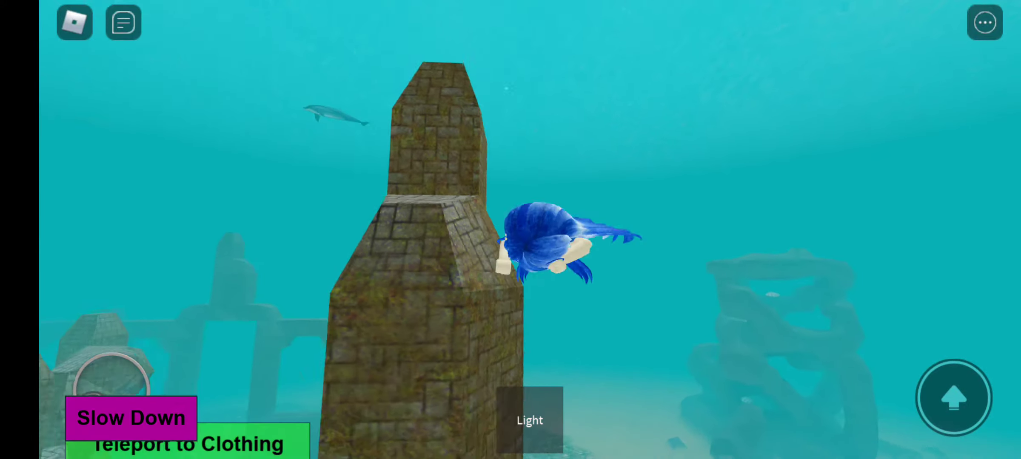
Swim past the stone tower and between the ruined pillars to the stone tables, varying speed.
{"action": "left_click_drag", "start_coordinate": [93, 391], "coordinate": [93, 356]}
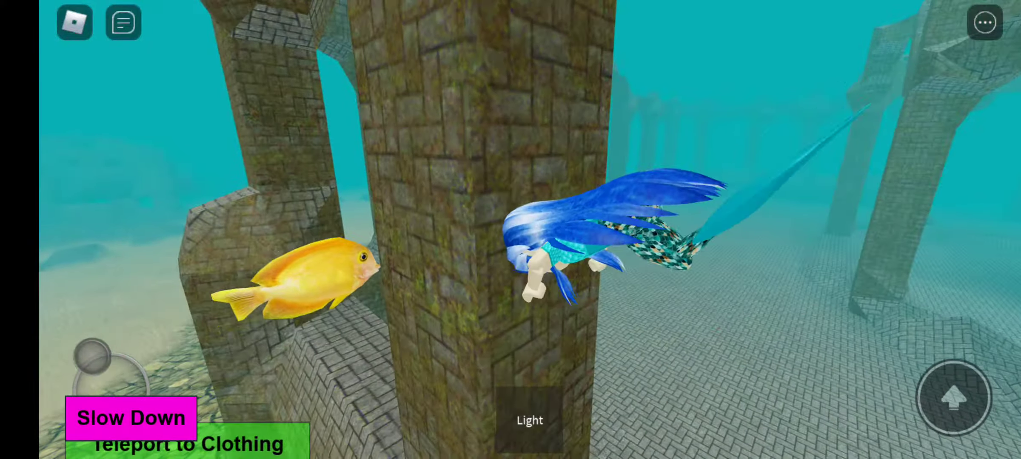
{"action": "left_click", "coordinate": [131, 417]}
{"action": "mouse_move", "coordinate": [94, 357]}
{"action": "left_mouse_down"}
{"action": "mouse_move", "coordinate": [118, 351]}
{"action": "mouse_move", "coordinate": [90, 345]}
{"action": "left_mouse_up"}
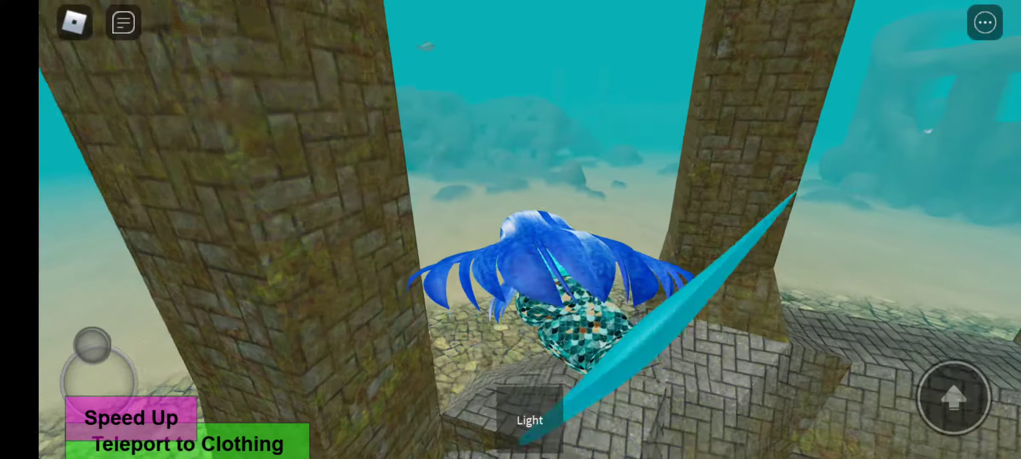
{"action": "mouse_move", "coordinate": [90, 344]}
{"action": "left_mouse_down"}
{"action": "mouse_move", "coordinate": [105, 393]}
{"action": "mouse_move", "coordinate": [72, 423]}
{"action": "left_mouse_up"}
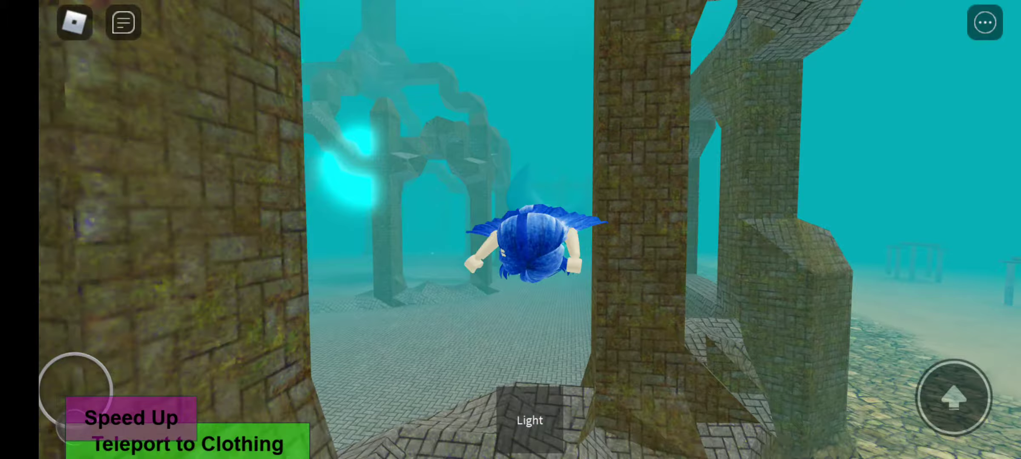
{"action": "left_click", "coordinate": [131, 418]}
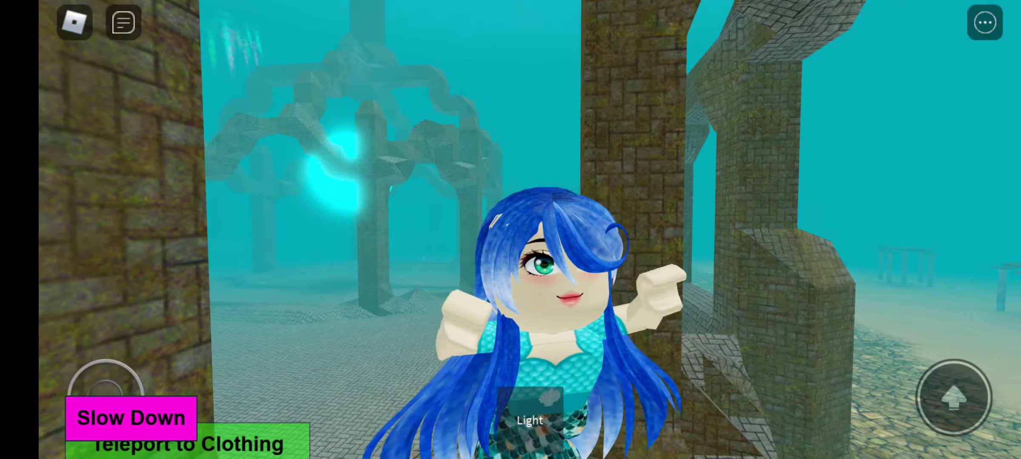
{"action": "mouse_move", "coordinate": [71, 423]}
{"action": "left_mouse_down"}
{"action": "mouse_move", "coordinate": [92, 379]}
{"action": "mouse_move", "coordinate": [76, 352]}
{"action": "left_mouse_up"}
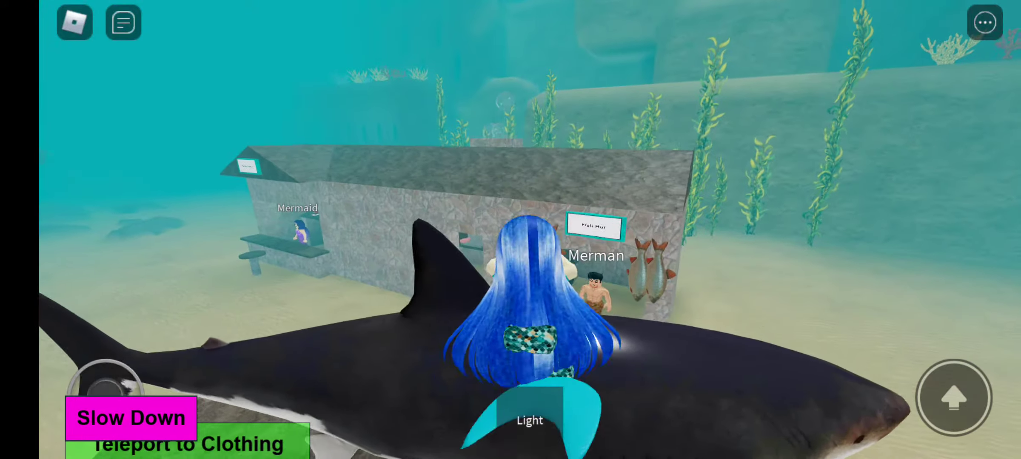
{"action": "left_click", "coordinate": [131, 418]}
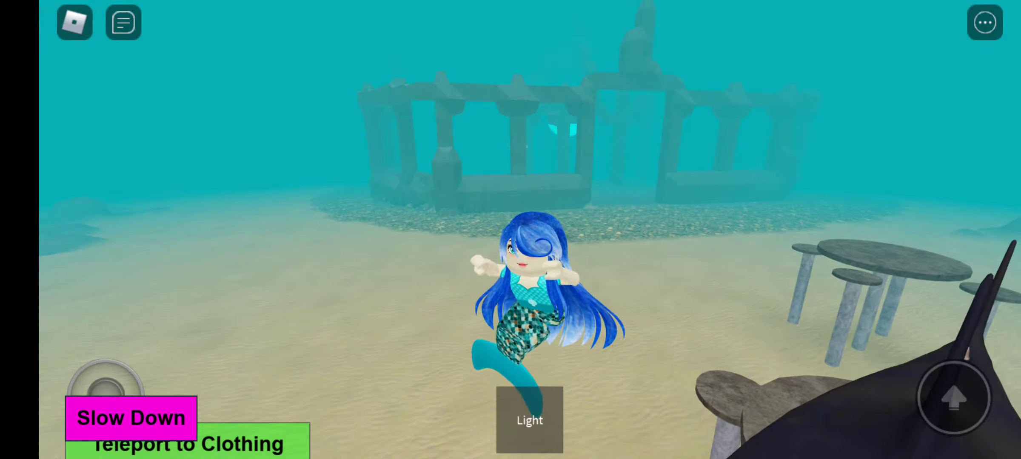
Swim up past the rock formation onto the whale's back, then swim off as it leaves.
{"action": "mouse_move", "coordinate": [104, 383]}
{"action": "left_mouse_down"}
{"action": "mouse_move", "coordinate": [86, 357]}
{"action": "mouse_move", "coordinate": [96, 352]}
{"action": "left_mouse_up"}
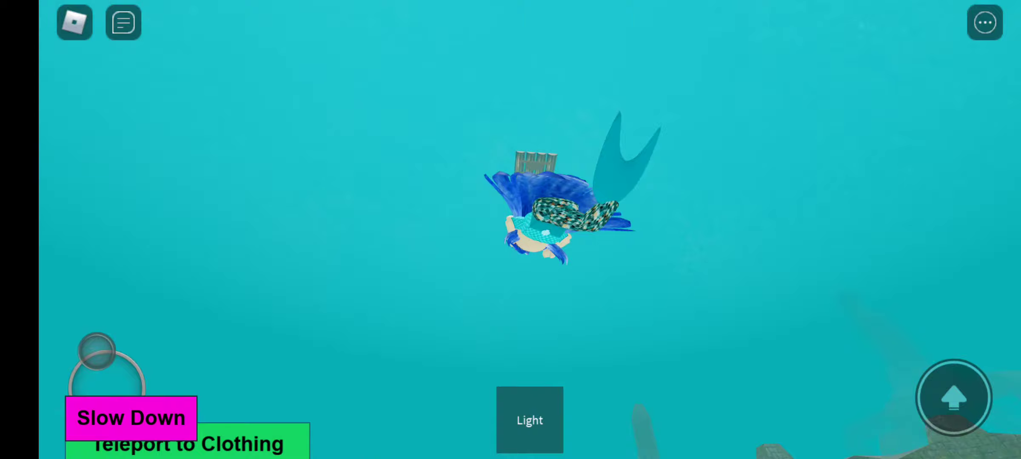
{"action": "left_click_drag", "start_coordinate": [96, 352], "coordinate": [99, 351]}
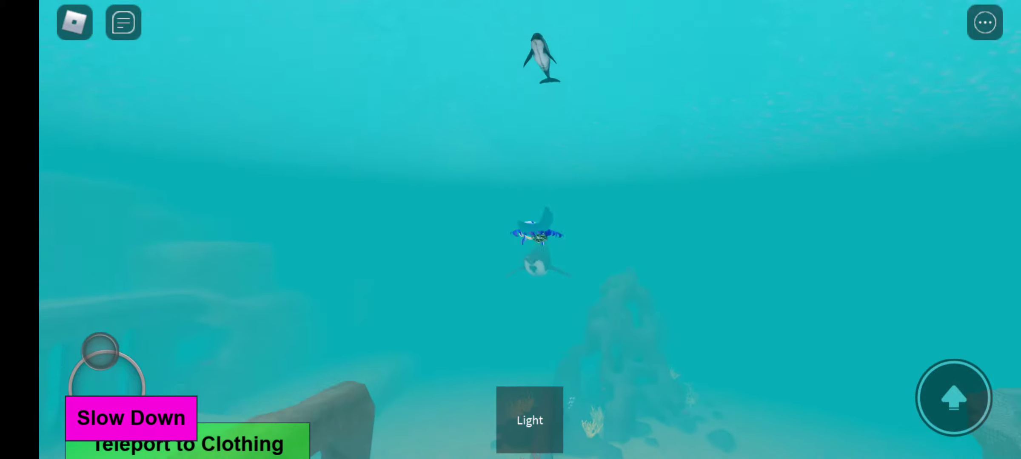
{"action": "left_click_drag", "start_coordinate": [100, 351], "coordinate": [100, 351]}
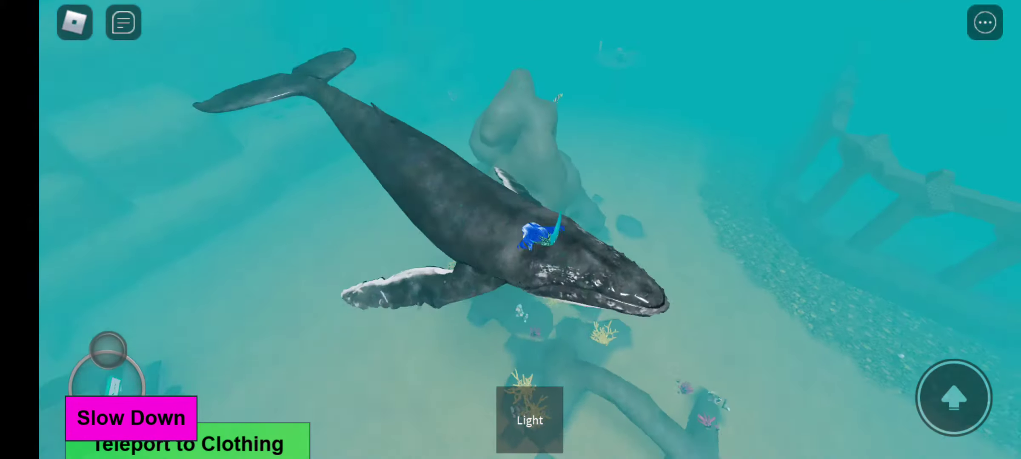
{"action": "left_click_drag", "start_coordinate": [96, 352], "coordinate": [96, 352]}
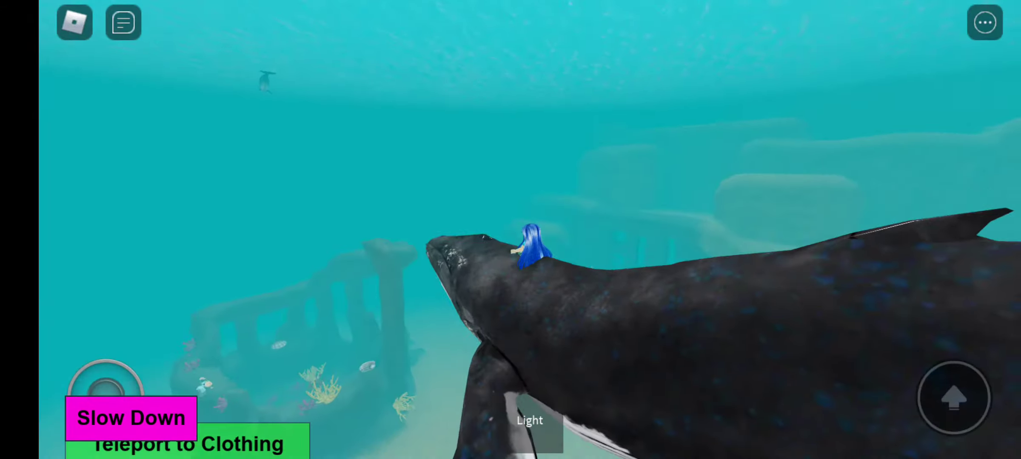
{"action": "left_click", "coordinate": [131, 418]}
{"action": "left_click", "coordinate": [131, 418]}
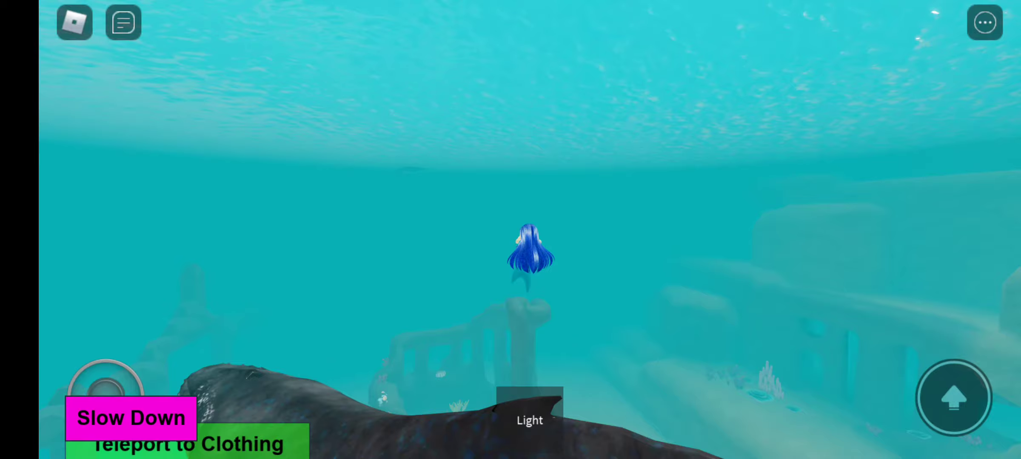
{"action": "left_click_drag", "start_coordinate": [106, 388], "coordinate": [82, 343]}
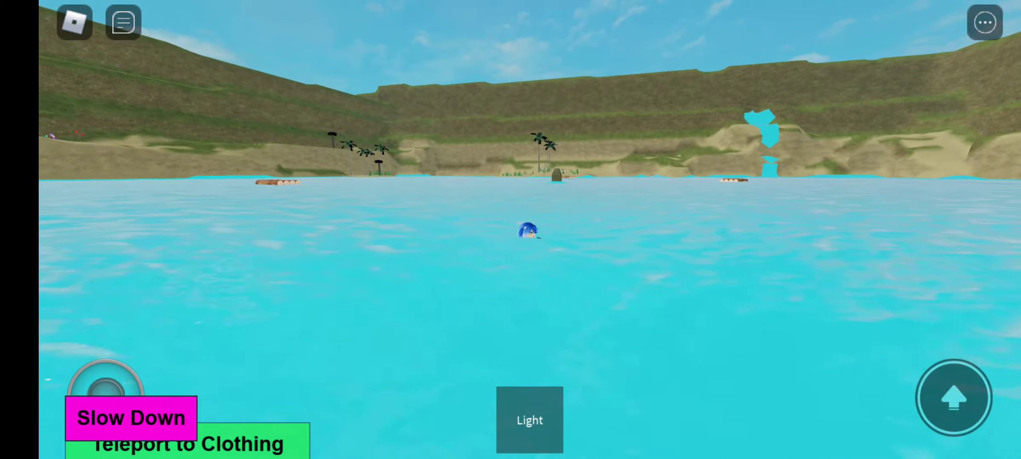
Toggle swim speed and swim across the lake toward the shore with the castle and slide.
{"action": "left_click", "coordinate": [131, 418]}
{"action": "left_click", "coordinate": [953, 397]}
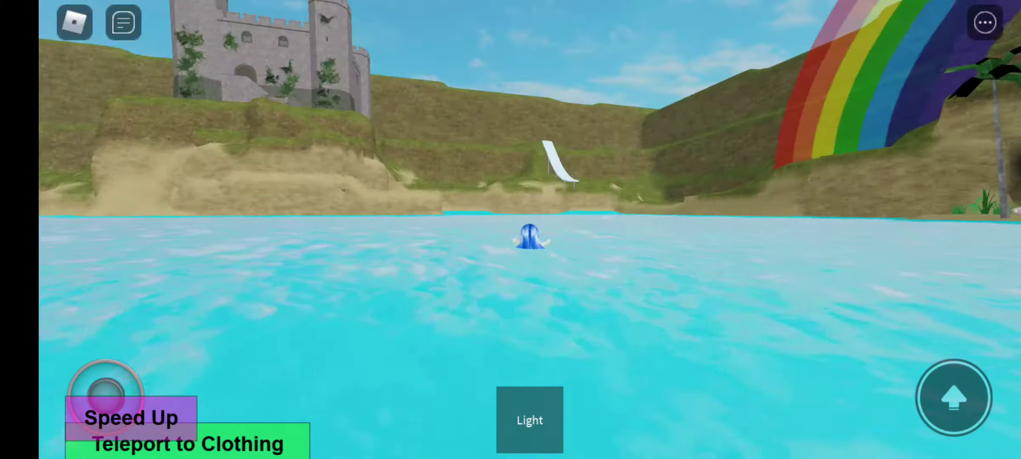
{"action": "left_click", "coordinate": [131, 417]}
{"action": "left_click_drag", "start_coordinate": [106, 389], "coordinate": [84, 357]}
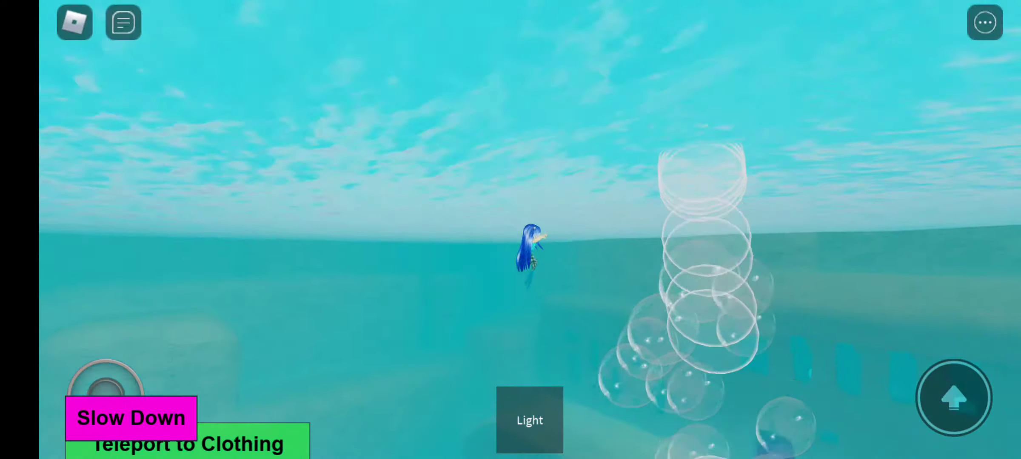
{"action": "left_click", "coordinate": [131, 419]}
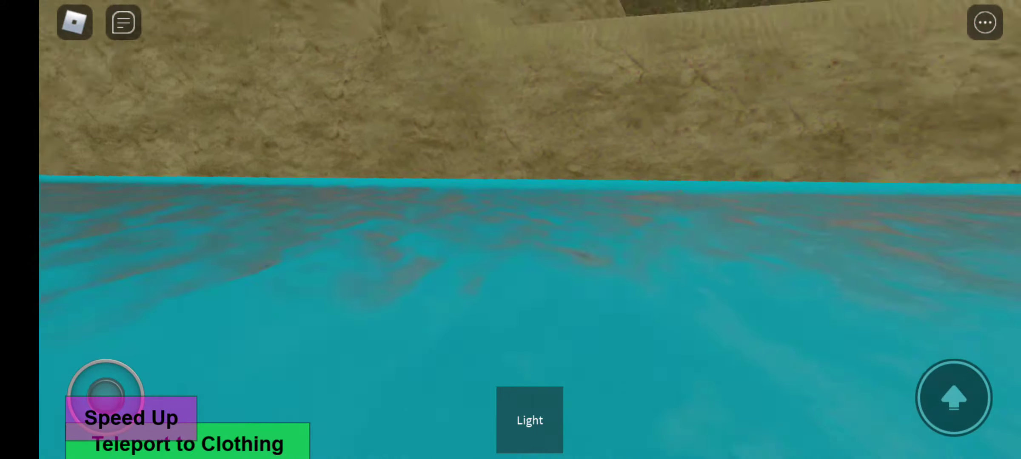
Dive just below the surface and swim along the sandy underwater slope.
{"action": "left_click", "coordinate": [131, 419]}
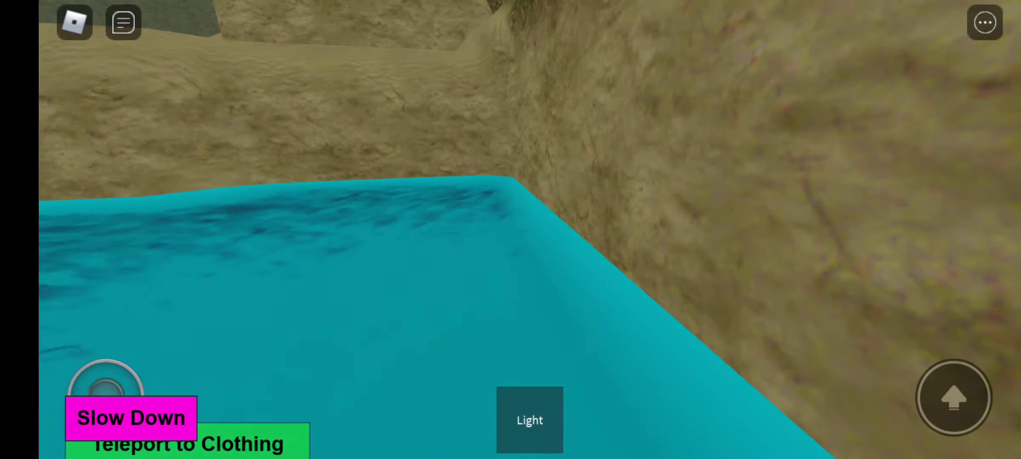
{"action": "left_click", "coordinate": [131, 418]}
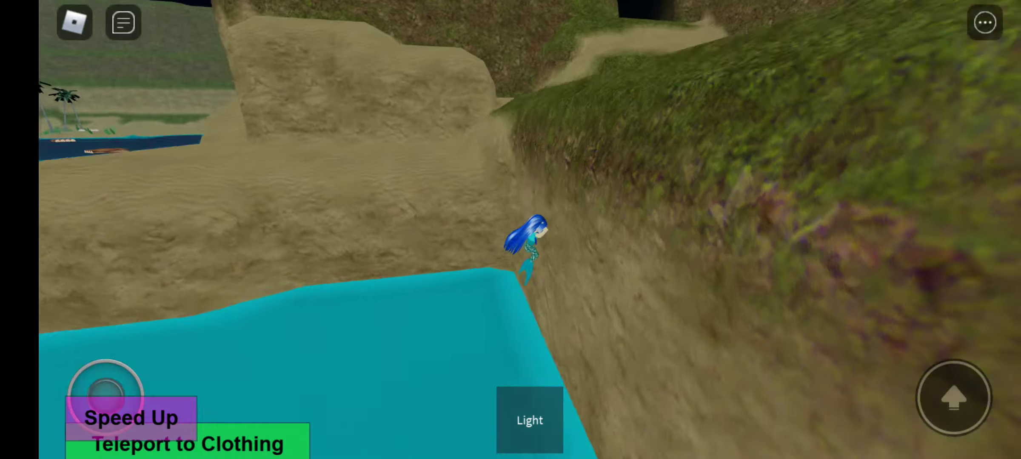
{"action": "left_click_drag", "start_coordinate": [106, 388], "coordinate": [85, 347]}
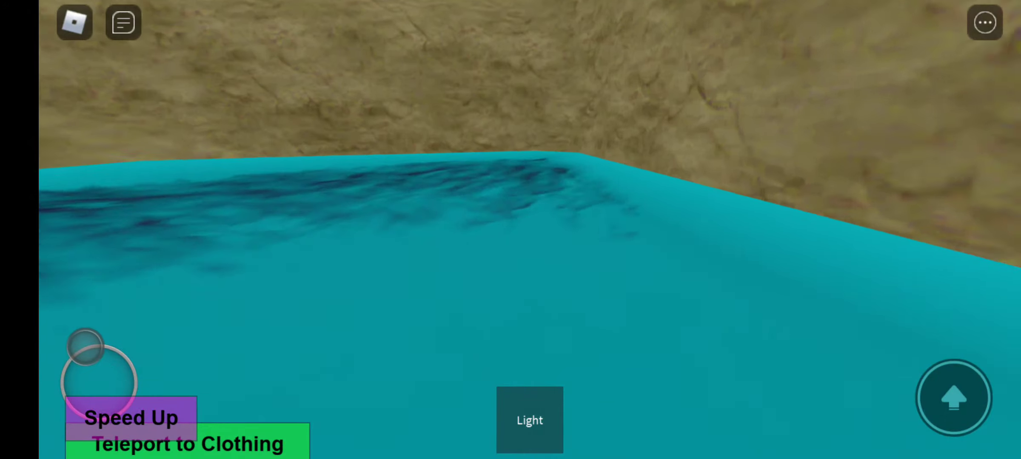
{"action": "left_click_drag", "start_coordinate": [106, 394], "coordinate": [81, 357]}
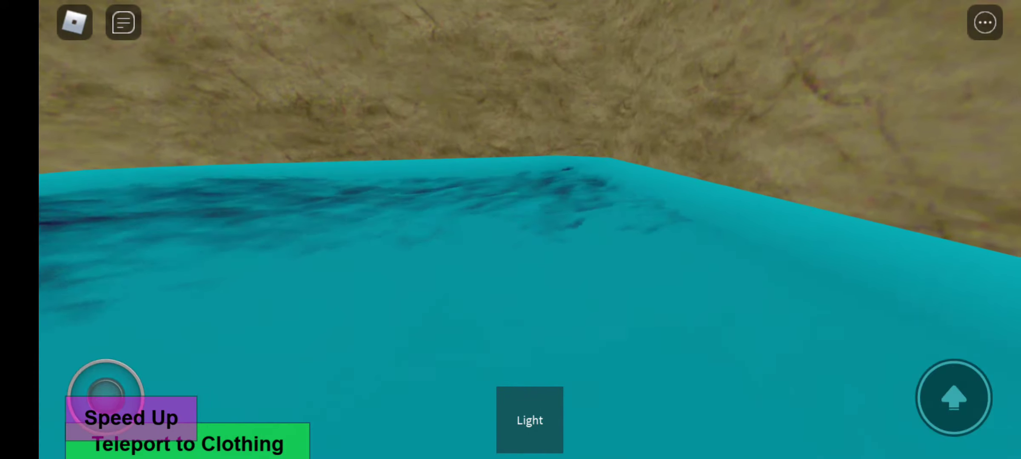
{"action": "left_click_drag", "start_coordinate": [105, 393], "coordinate": [73, 354]}
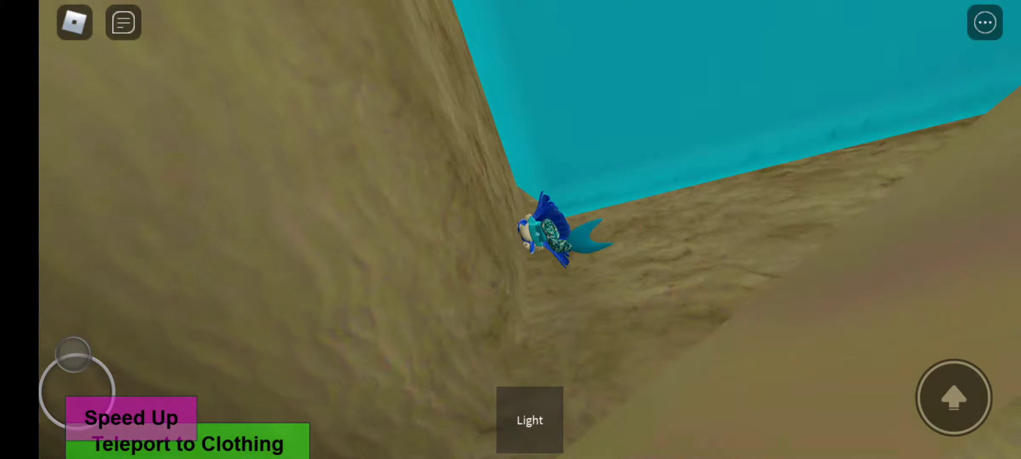
{"action": "left_click_drag", "start_coordinate": [72, 354], "coordinate": [73, 355]}
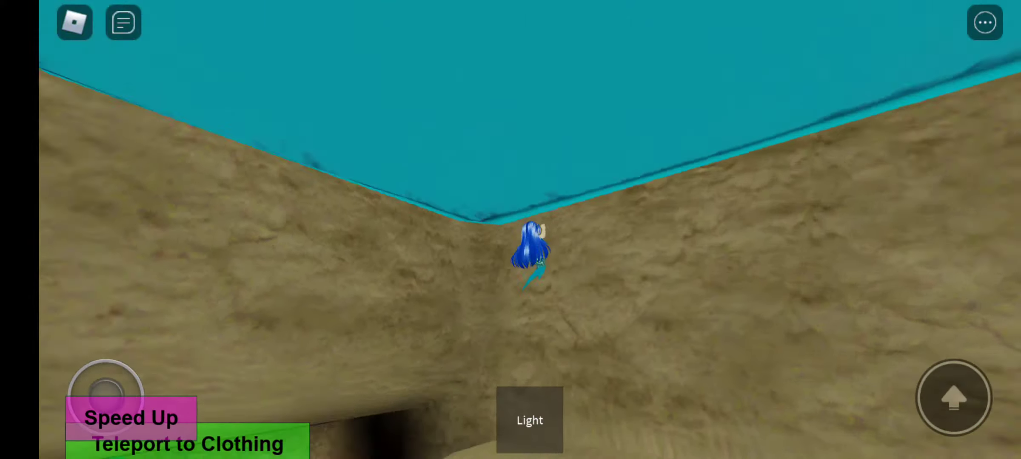
Toggle the movement speed several times, then swim away into open water.
{"action": "left_click", "coordinate": [132, 418]}
{"action": "left_click", "coordinate": [131, 419]}
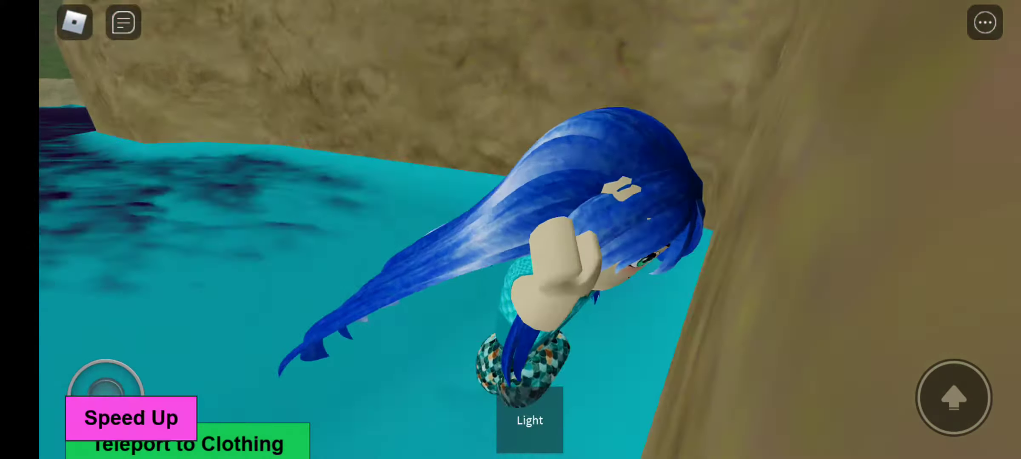
{"action": "left_click", "coordinate": [130, 418]}
{"action": "left_click", "coordinate": [131, 418]}
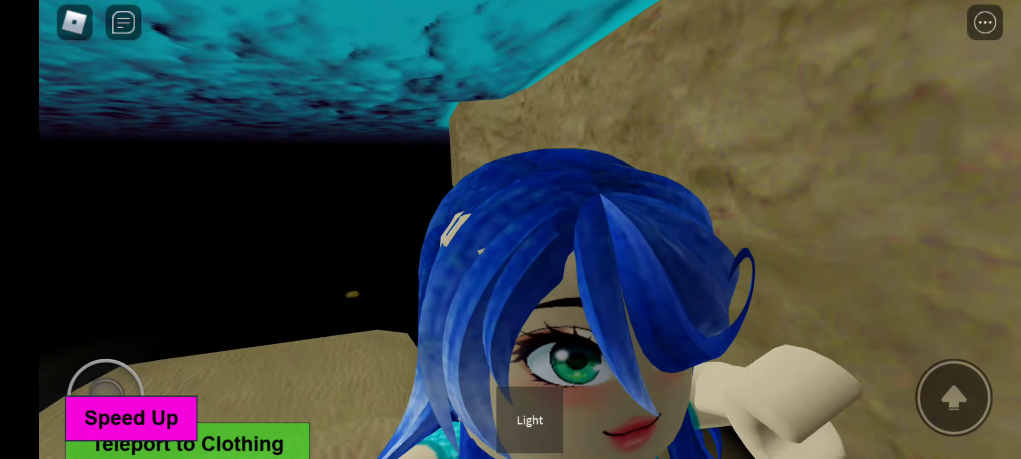
{"action": "left_click_drag", "start_coordinate": [95, 391], "coordinate": [90, 356]}
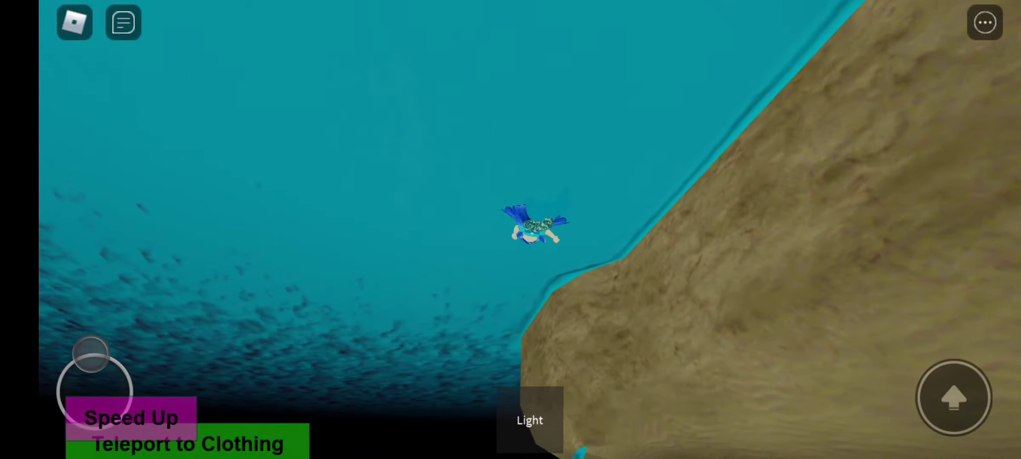
Cross the sandbank, climb the grassy slope, and walk up the castle's stone stairs.
{"action": "left_click_drag", "start_coordinate": [83, 357], "coordinate": [83, 359]}
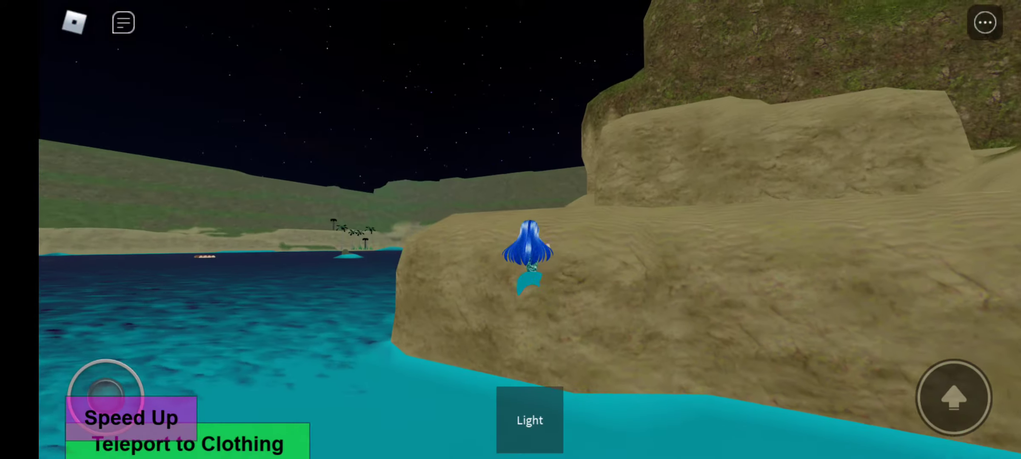
{"action": "left_click", "coordinate": [131, 418]}
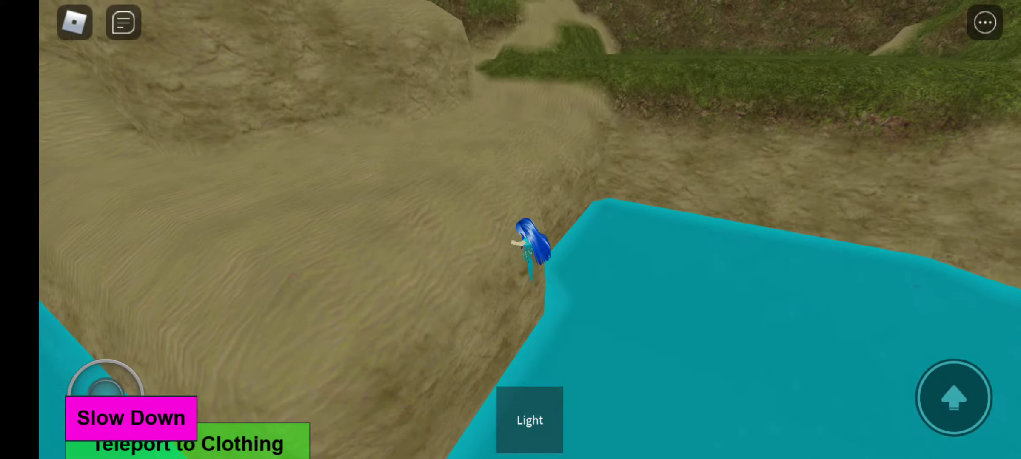
{"action": "left_click", "coordinate": [131, 418]}
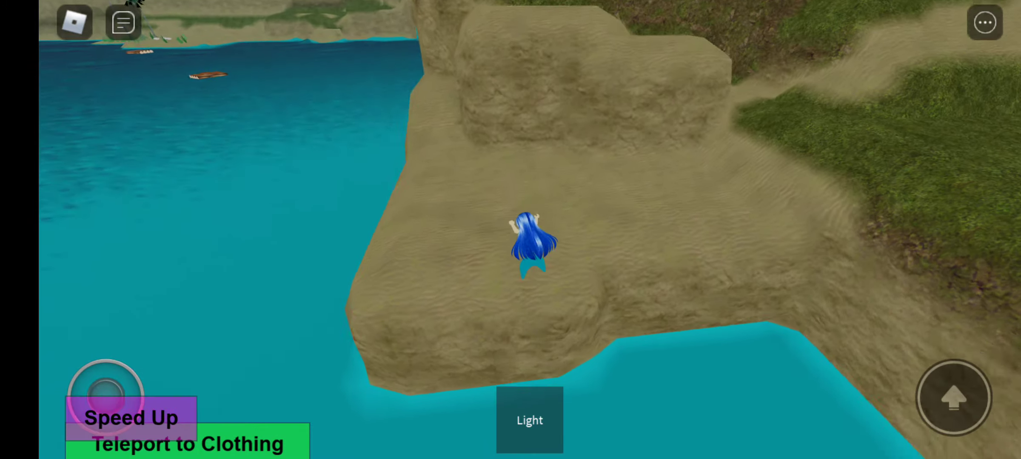
{"action": "left_click_drag", "start_coordinate": [95, 379], "coordinate": [106, 341]}
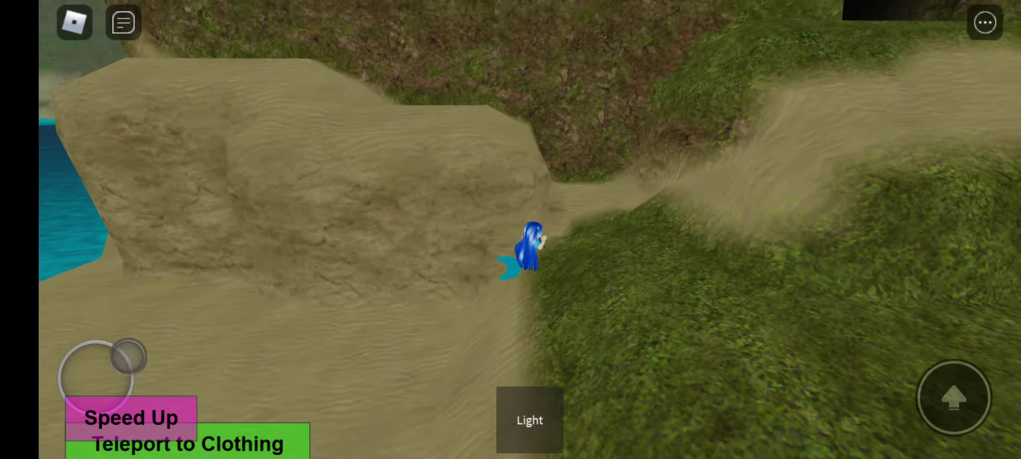
{"action": "left_click_drag", "start_coordinate": [111, 343], "coordinate": [74, 348]}
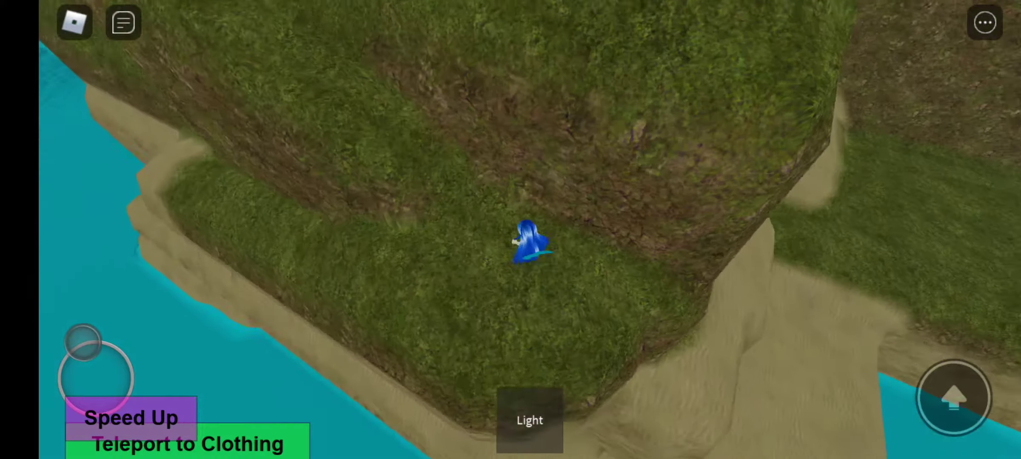
{"action": "mouse_move", "coordinate": [83, 344]}
{"action": "left_mouse_down"}
{"action": "mouse_move", "coordinate": [98, 338]}
{"action": "mouse_move", "coordinate": [77, 345]}
{"action": "left_mouse_up"}
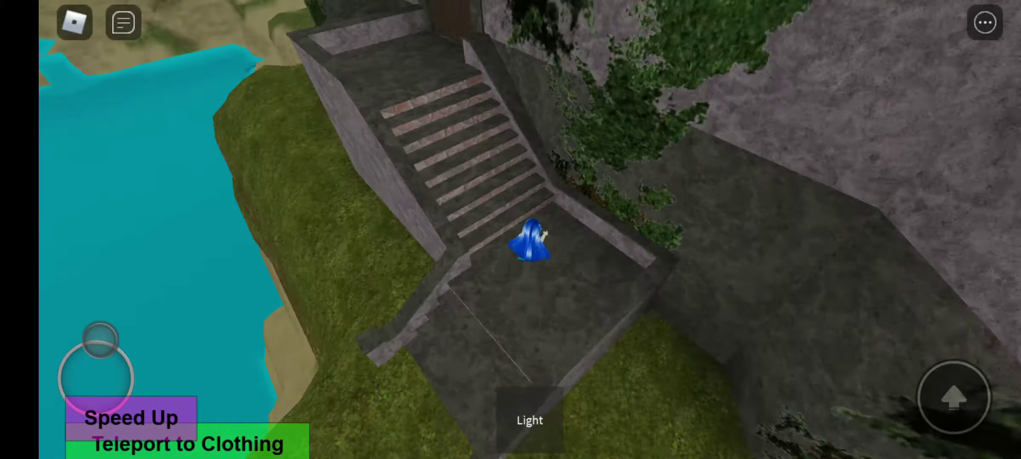
{"action": "mouse_move", "coordinate": [99, 337]}
{"action": "left_mouse_down"}
{"action": "mouse_move", "coordinate": [78, 346]}
{"action": "mouse_move", "coordinate": [98, 341]}
{"action": "mouse_move", "coordinate": [97, 351]}
{"action": "left_mouse_up"}
Switch on the Light tool and walk the mermaid forward into the castle room.
{"action": "left_click", "coordinate": [530, 420]}
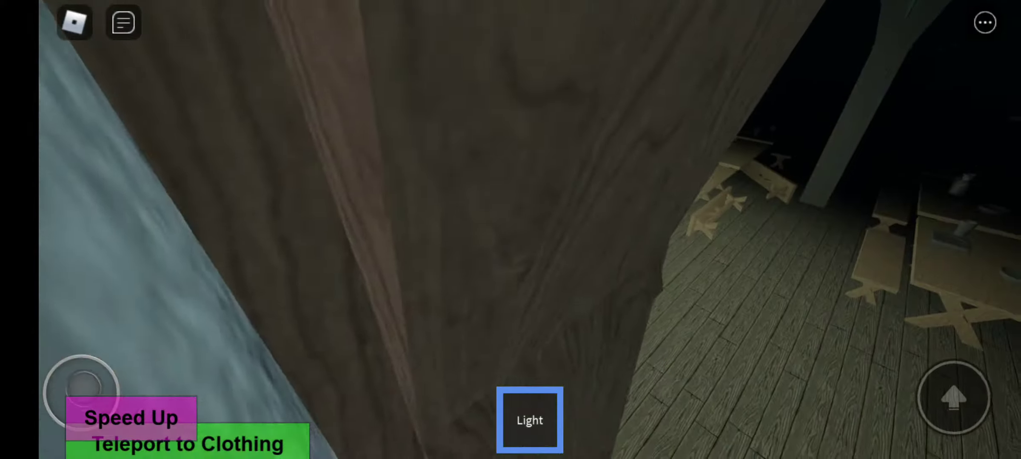
{"action": "left_click_drag", "start_coordinate": [82, 382], "coordinate": [87, 356]}
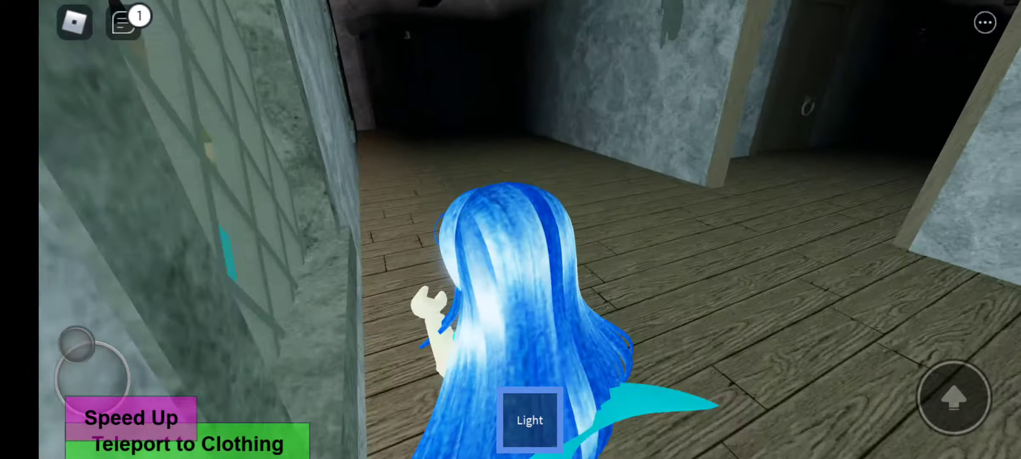
Walk forward into the corridor and turn to face the wall and door.
{"action": "left_click_drag", "start_coordinate": [78, 344], "coordinate": [88, 342]}
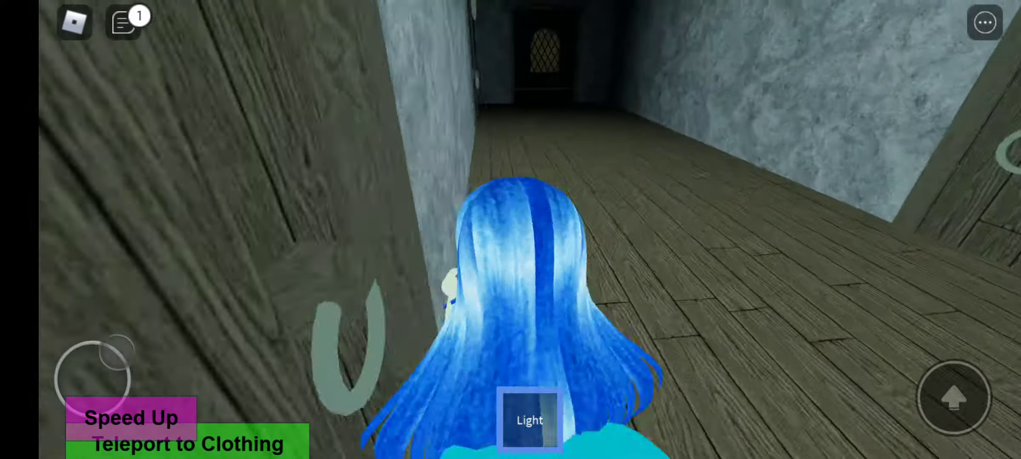
{"action": "left_click_drag", "start_coordinate": [116, 352], "coordinate": [110, 347]}
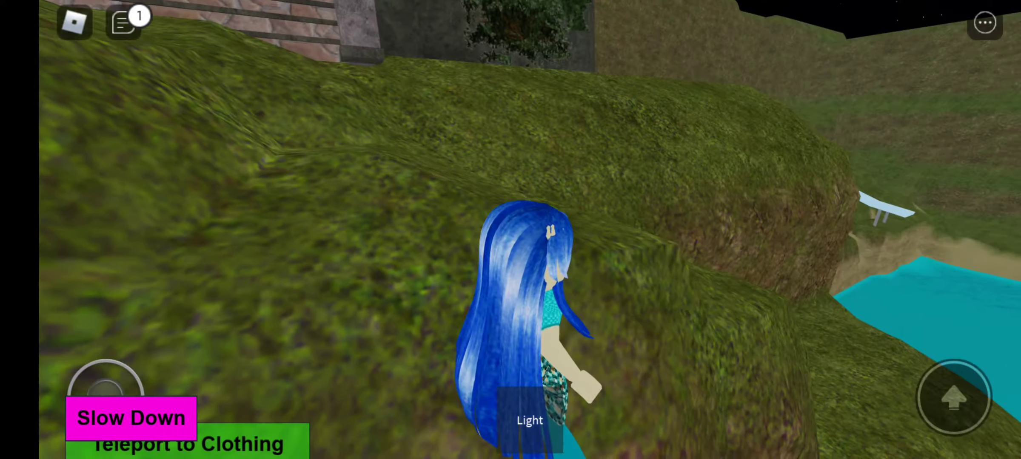
At normal speed, follow the dirt path over the hill and take the pale blue ramp into the water.
{"action": "left_click", "coordinate": [130, 418]}
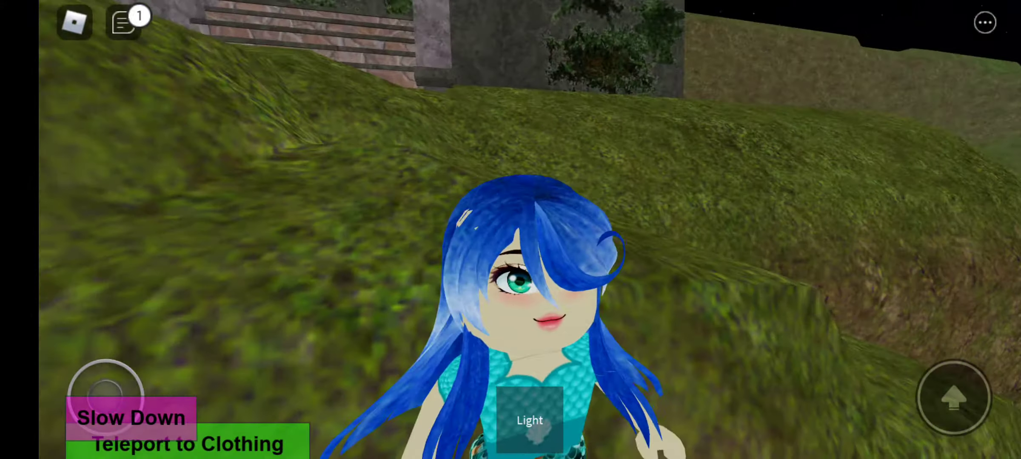
{"action": "left_click_drag", "start_coordinate": [105, 393], "coordinate": [97, 351]}
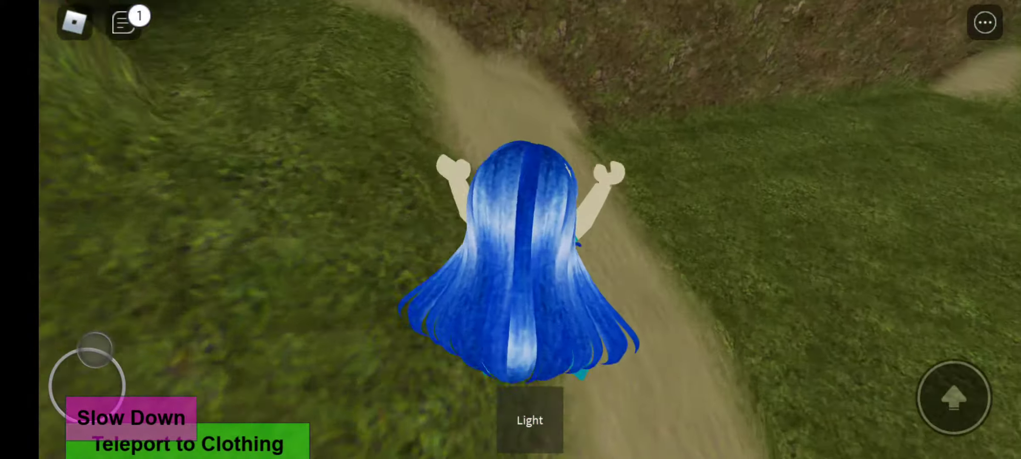
{"action": "left_click_drag", "start_coordinate": [98, 351], "coordinate": [91, 344]}
{"action": "left_click_drag", "start_coordinate": [104, 393], "coordinate": [83, 359]}
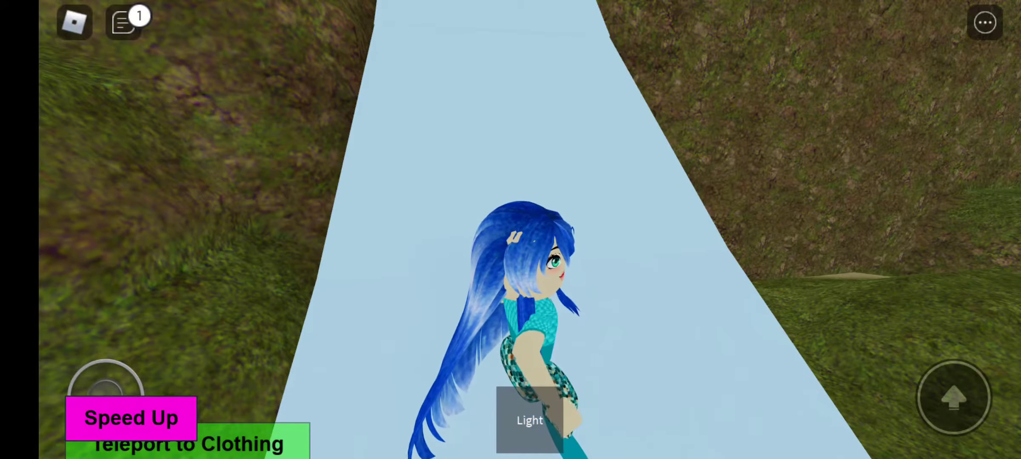
{"action": "left_click_drag", "start_coordinate": [104, 387], "coordinate": [99, 333]}
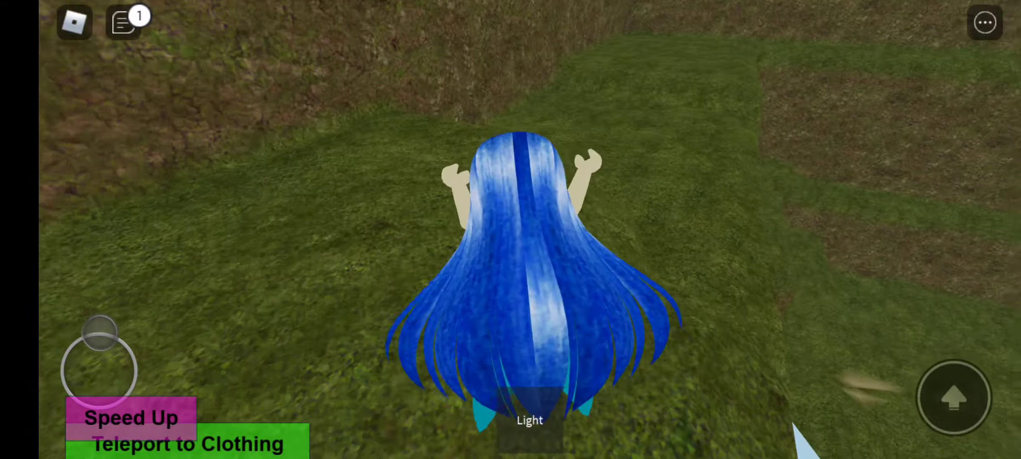
{"action": "left_click_drag", "start_coordinate": [99, 334], "coordinate": [100, 328]}
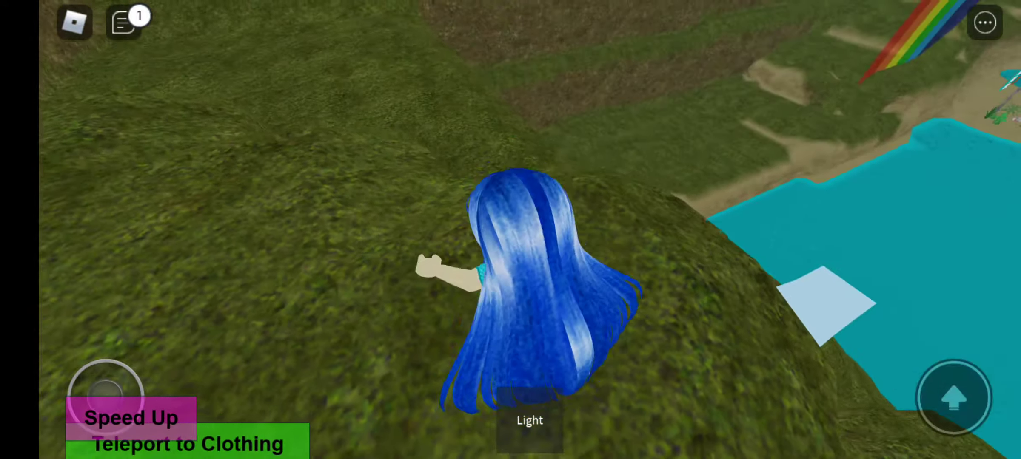
{"action": "left_click_drag", "start_coordinate": [76, 382], "coordinate": [80, 342]}
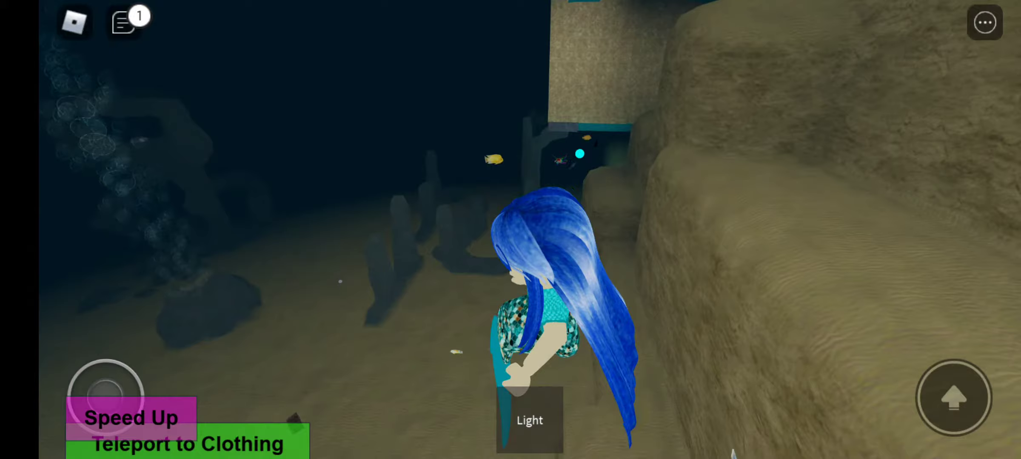
Make the mermaid rise, swim toward the open seabed, and use the top-right button twice.
{"action": "left_click", "coordinate": [953, 398]}
{"action": "mouse_move", "coordinate": [87, 384]}
{"action": "left_mouse_down"}
{"action": "mouse_move", "coordinate": [80, 349]}
{"action": "mouse_move", "coordinate": [85, 359]}
{"action": "left_mouse_up"}
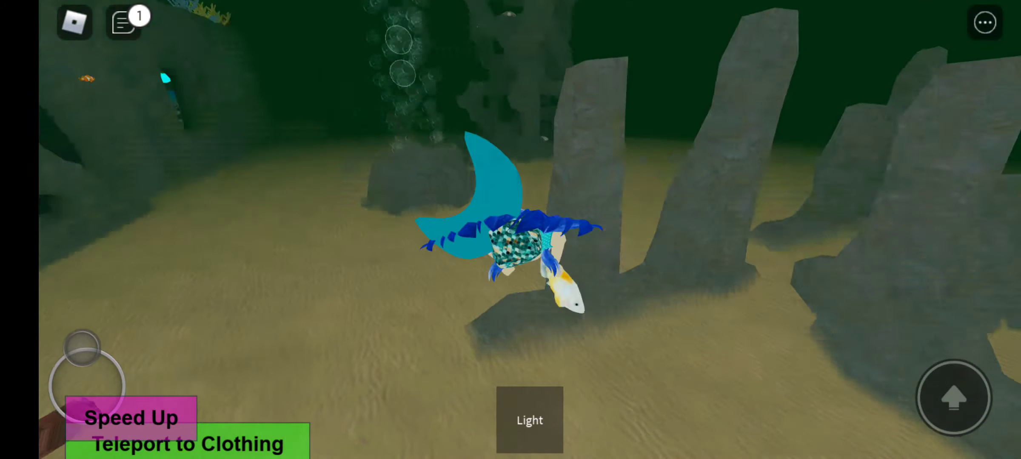
{"action": "left_click", "coordinate": [984, 23]}
{"action": "left_click", "coordinate": [985, 23]}
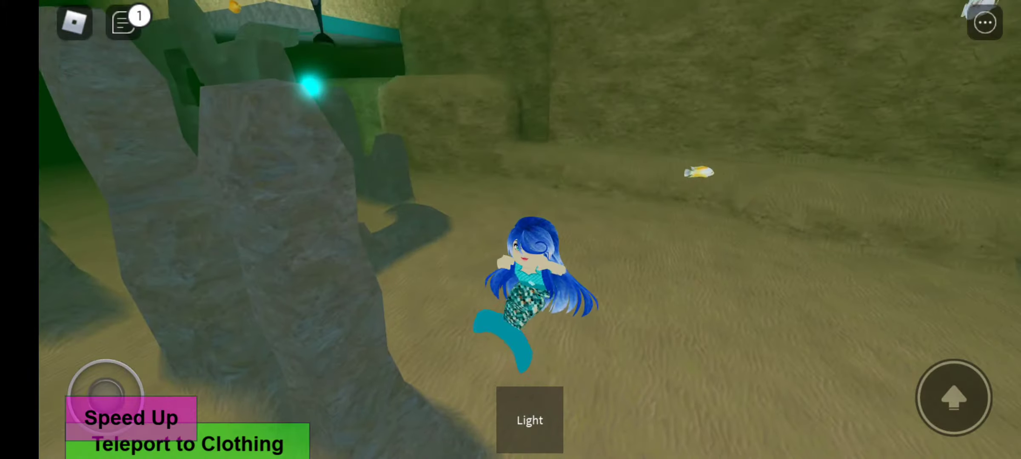
Boost swim speed and swim past the rock pillars away from the sandstone wall.
{"action": "left_click", "coordinate": [131, 418]}
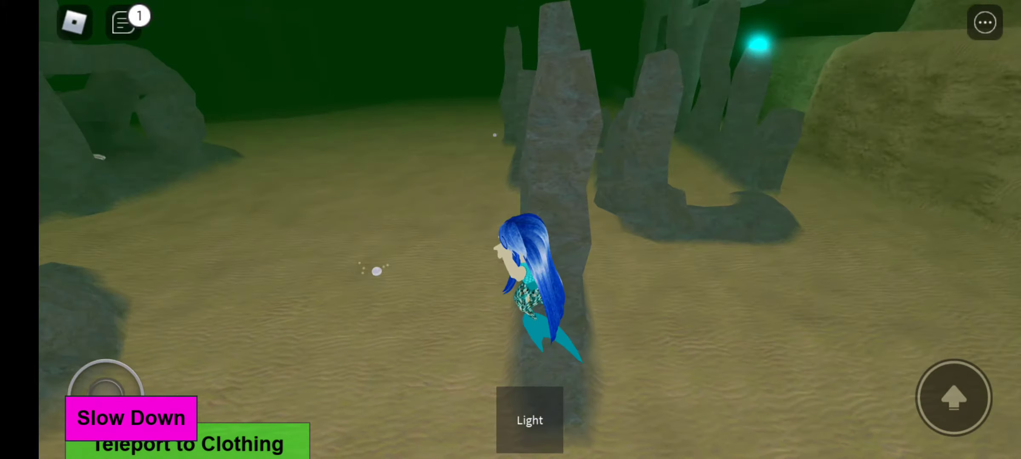
{"action": "left_click_drag", "start_coordinate": [84, 378], "coordinate": [97, 354]}
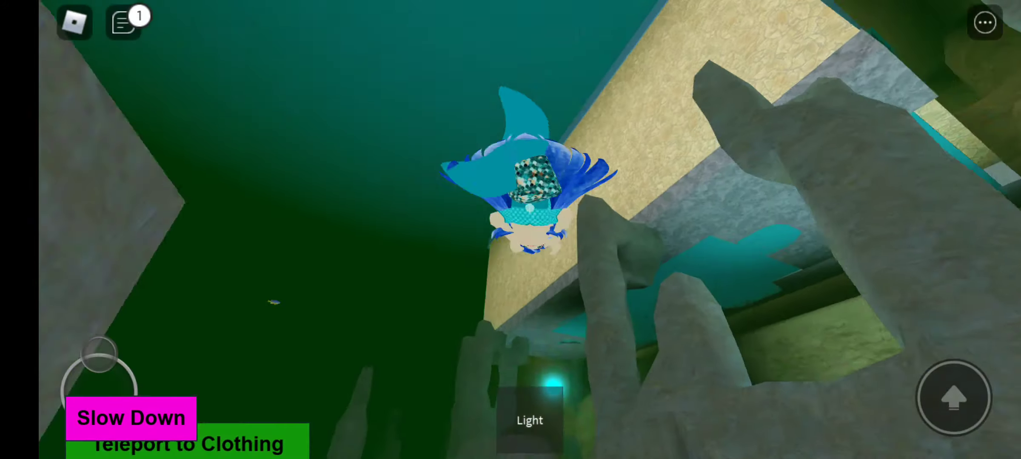
{"action": "left_click_drag", "start_coordinate": [97, 353], "coordinate": [101, 354]}
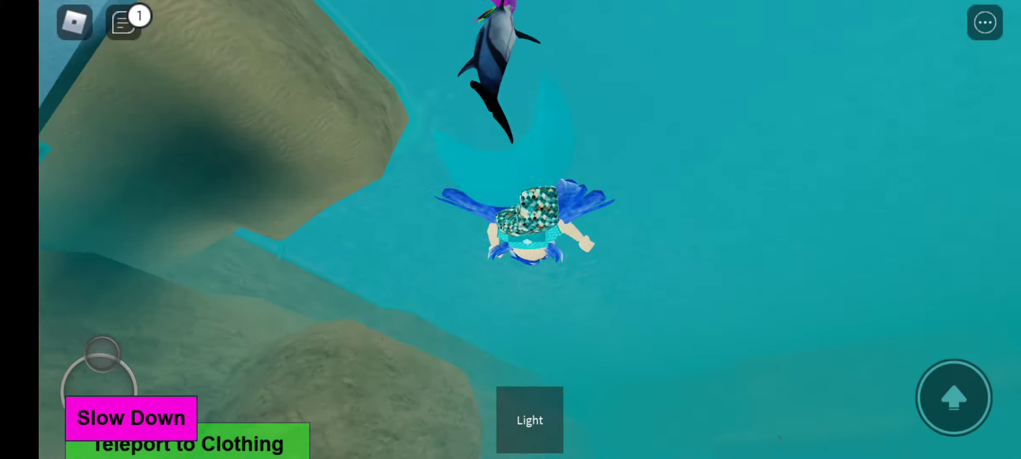
{"action": "left_click_drag", "start_coordinate": [102, 353], "coordinate": [103, 353]}
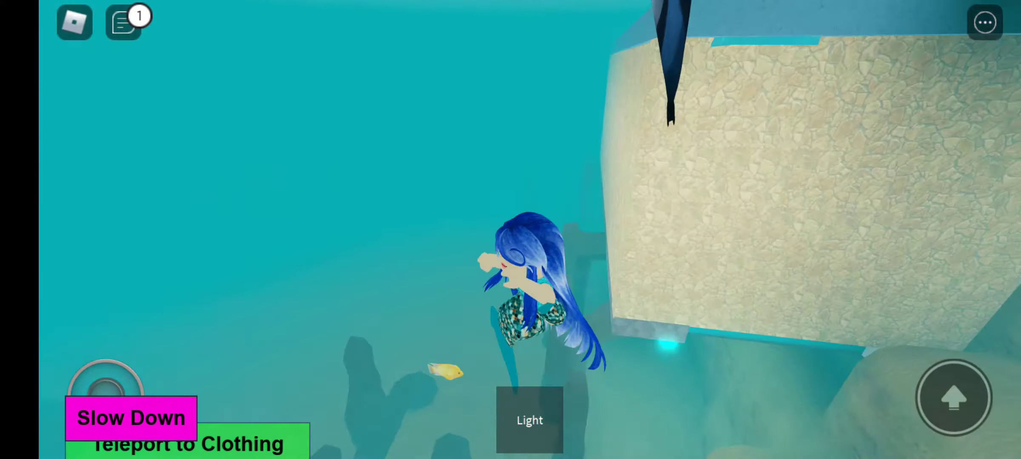
{"action": "left_click_drag", "start_coordinate": [82, 395], "coordinate": [79, 356]}
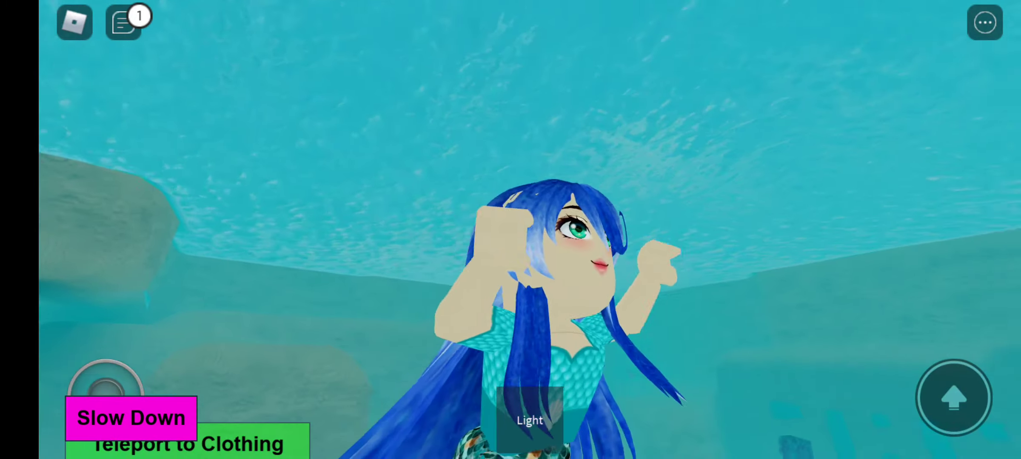
At normal speed, swim along the stone wall toward the ruins, then lower the device volume.
{"action": "left_click", "coordinate": [131, 418]}
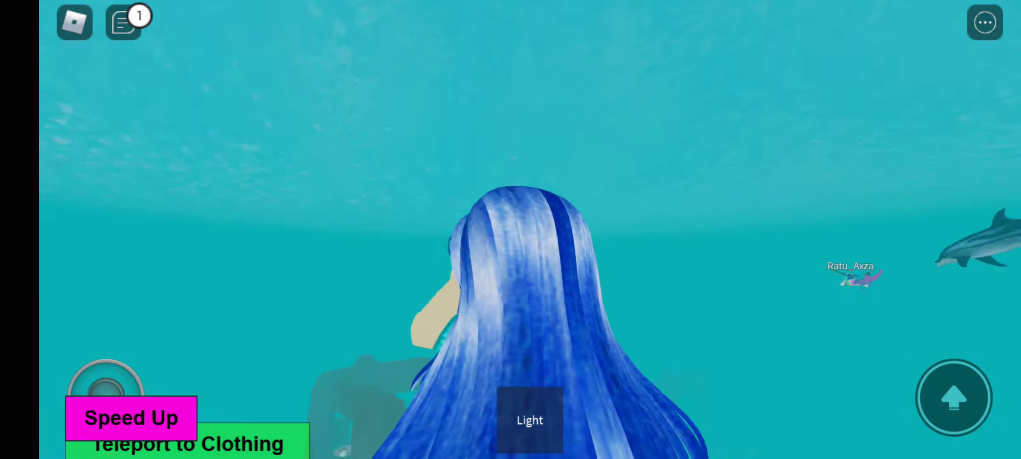
{"action": "left_click_drag", "start_coordinate": [106, 389], "coordinate": [86, 342]}
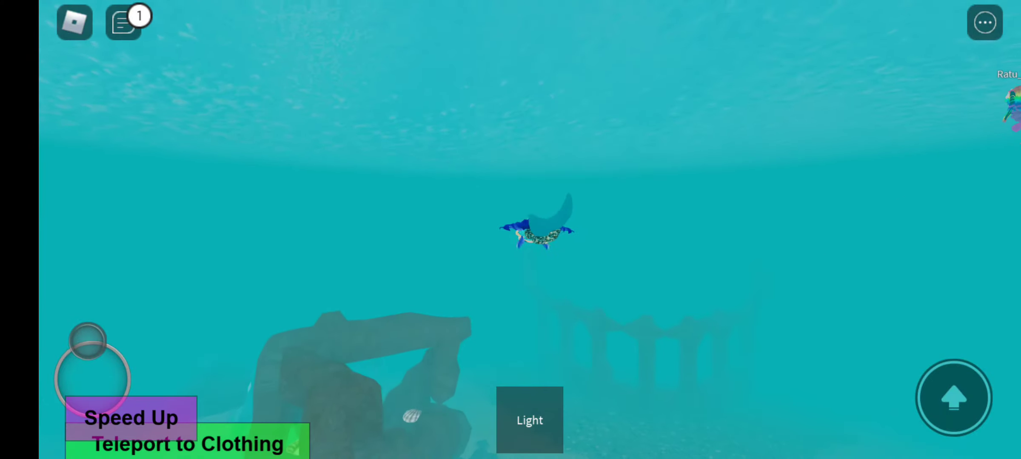
{"action": "left_click_drag", "start_coordinate": [85, 342], "coordinate": [87, 341]}
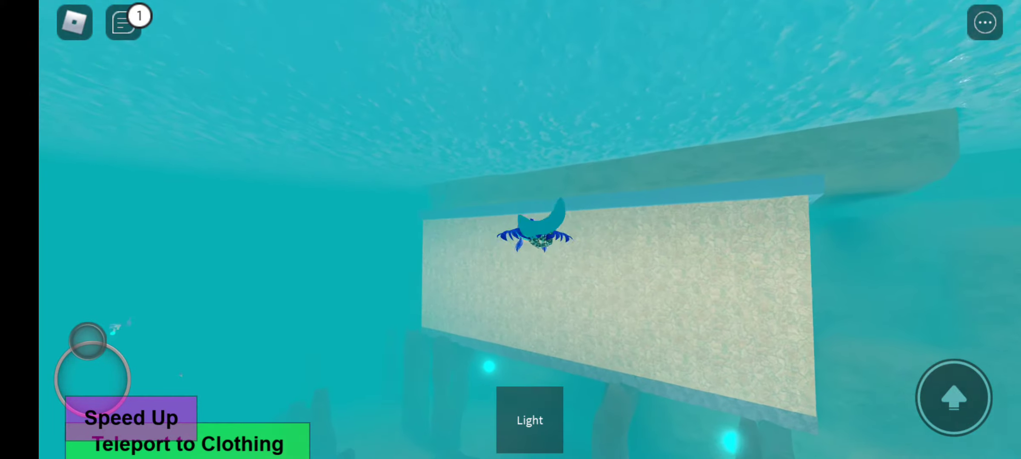
{"action": "left_click_drag", "start_coordinate": [86, 341], "coordinate": [86, 341]}
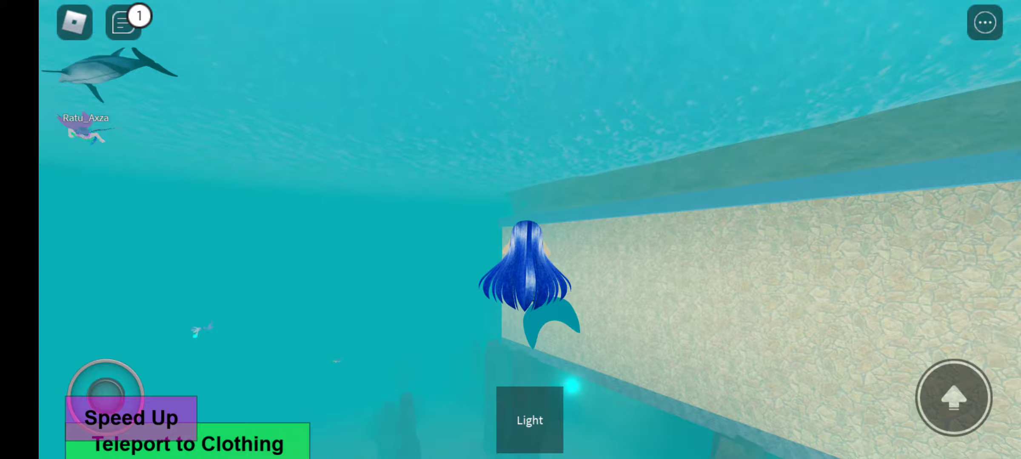
{"action": "left_click_drag", "start_coordinate": [718, 240], "coordinate": [239, 240]}
{"action": "key", "text": "XF86AudioLowerVolume"}
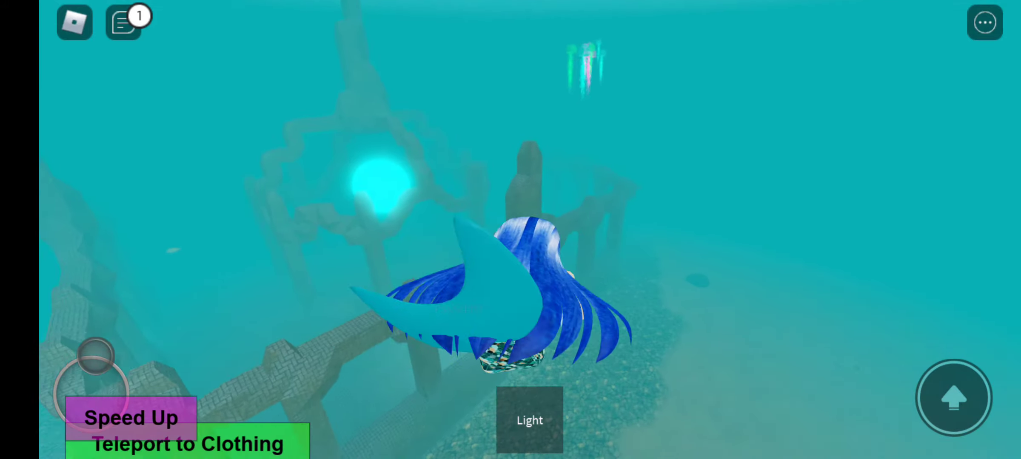
Toggle the speed boost and swim past the glowing jellyfish and under the stone arches.
{"action": "mouse_move", "coordinate": [95, 356]}
{"action": "left_mouse_down"}
{"action": "mouse_move", "coordinate": [106, 395]}
{"action": "mouse_move", "coordinate": [89, 336]}
{"action": "left_mouse_up"}
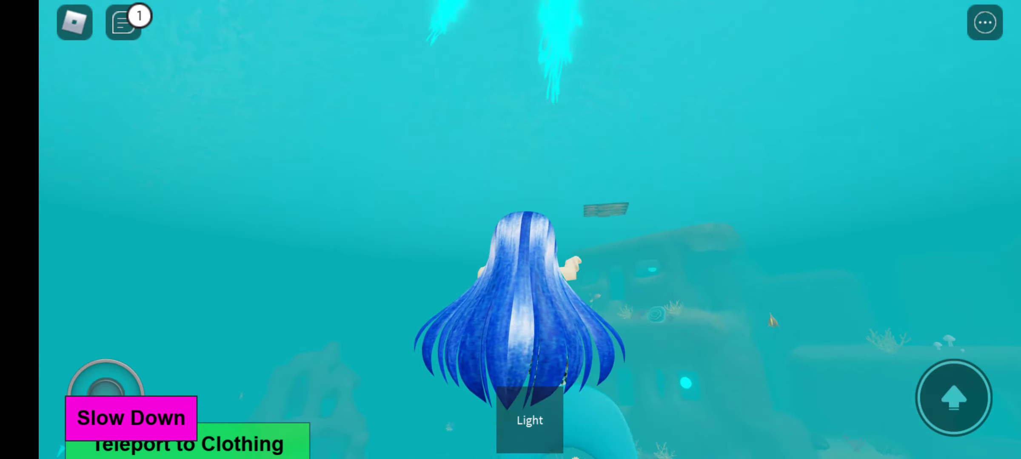
{"action": "left_click", "coordinate": [131, 418]}
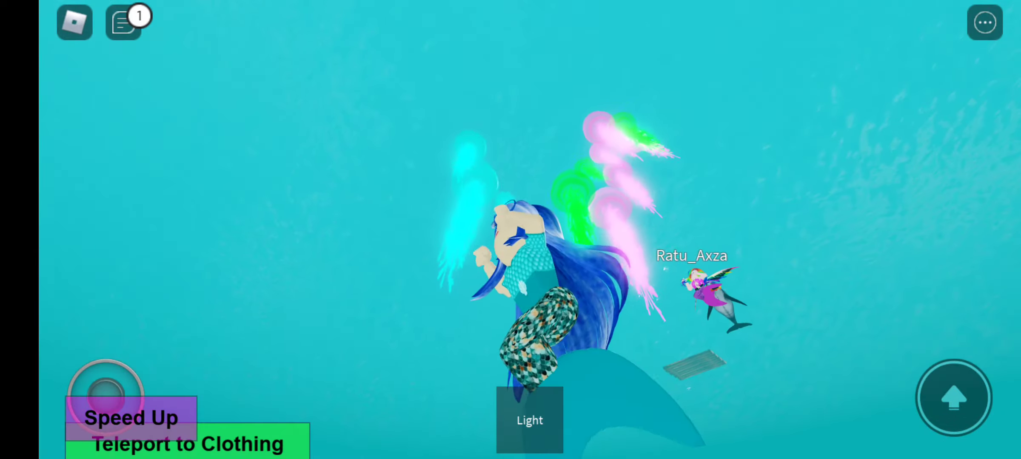
{"action": "left_click", "coordinate": [131, 418]}
{"action": "left_click_drag", "start_coordinate": [105, 388], "coordinate": [89, 355]}
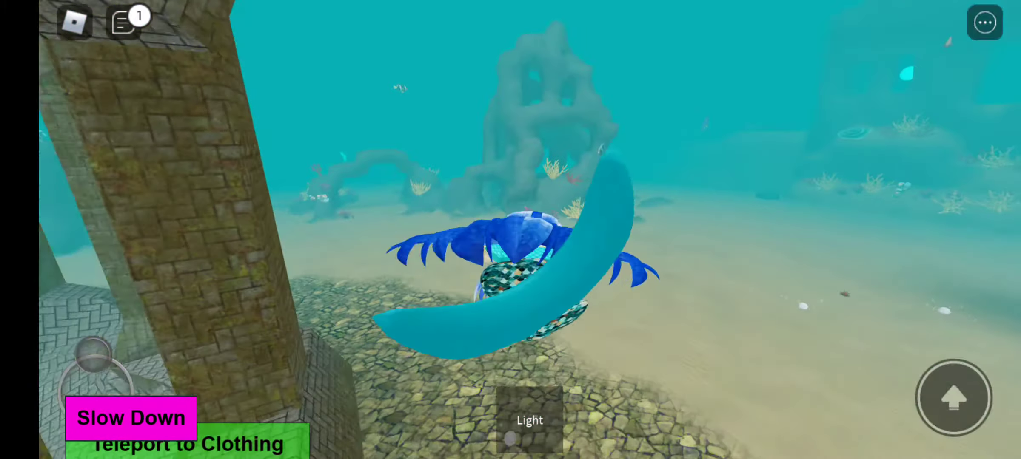
Tilt the view to the seabed and swim past the ruins and lobsters to the dolphin pedestal.
{"action": "left_click_drag", "start_coordinate": [89, 356], "coordinate": [91, 358]}
{"action": "left_click_drag", "start_coordinate": [718, 279], "coordinate": [766, 199]}
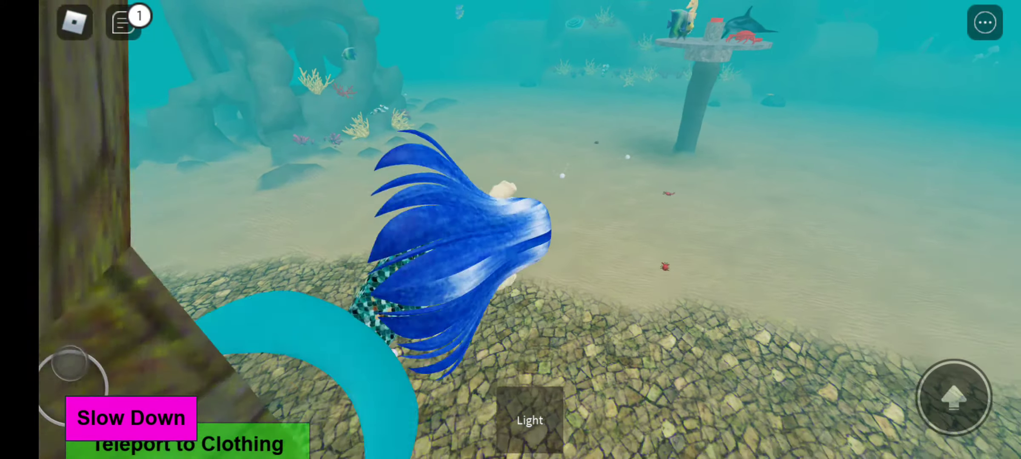
{"action": "left_click_drag", "start_coordinate": [74, 380], "coordinate": [69, 350]}
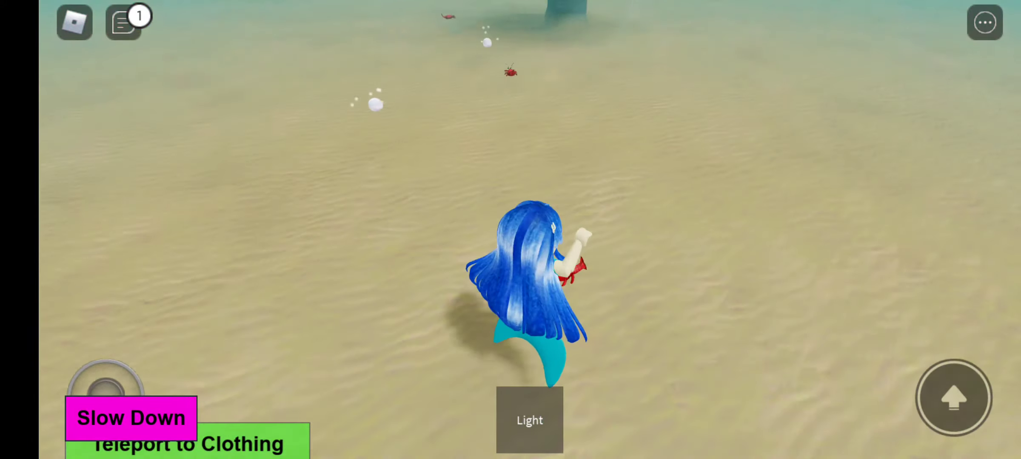
{"action": "left_click", "coordinate": [131, 418]}
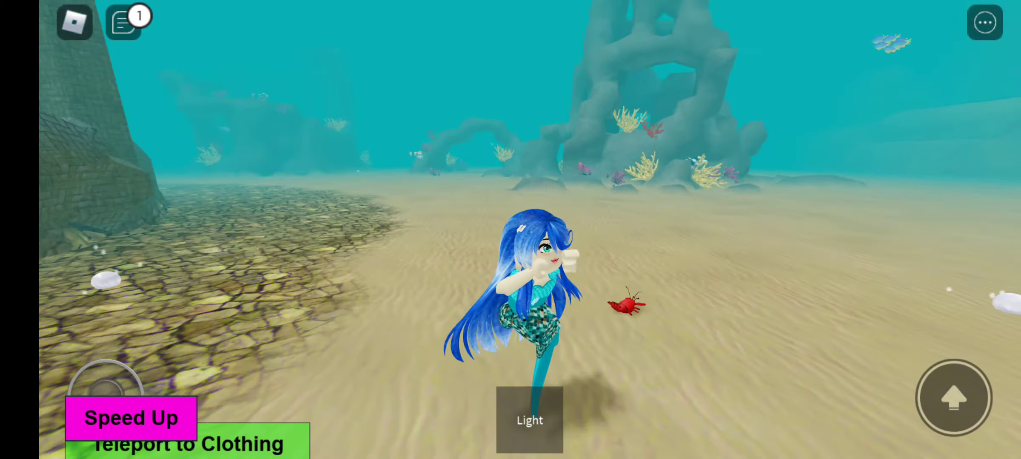
{"action": "left_click_drag", "start_coordinate": [67, 373], "coordinate": [71, 352]}
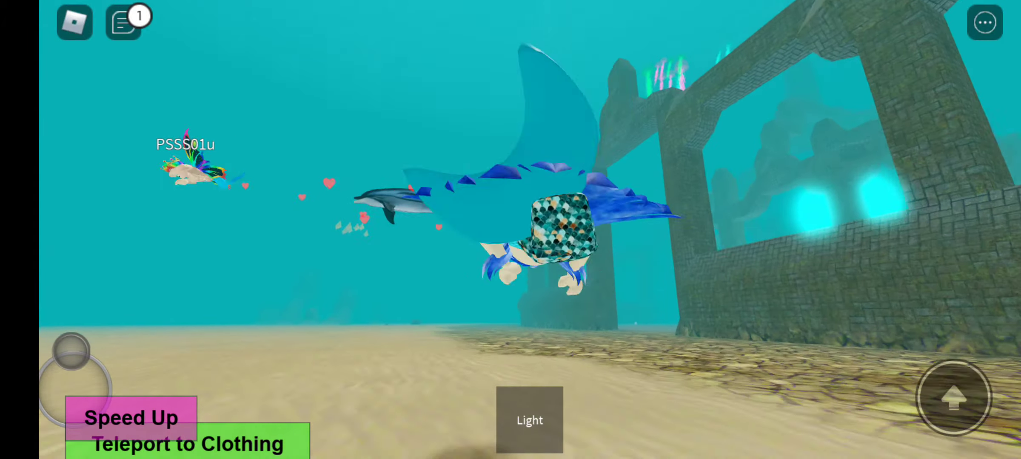
{"action": "left_click_drag", "start_coordinate": [71, 351], "coordinate": [74, 350]}
{"action": "left_click", "coordinate": [131, 418]}
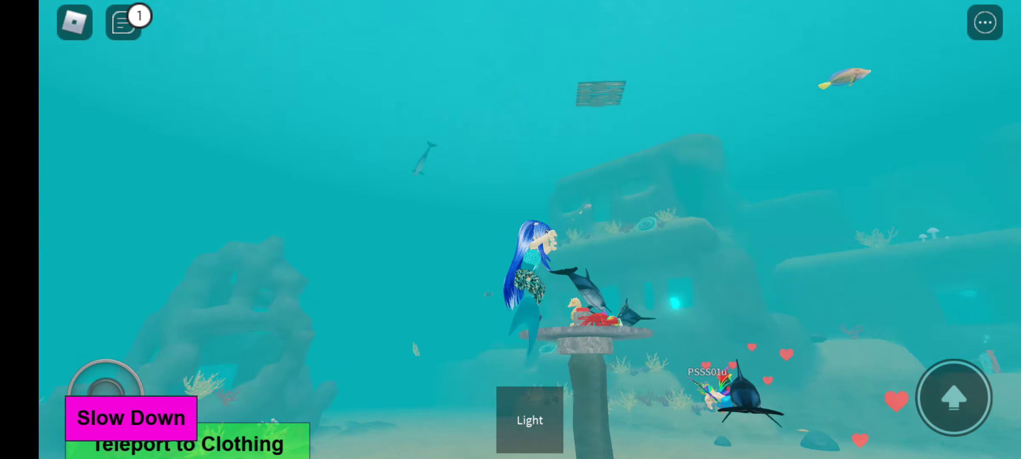